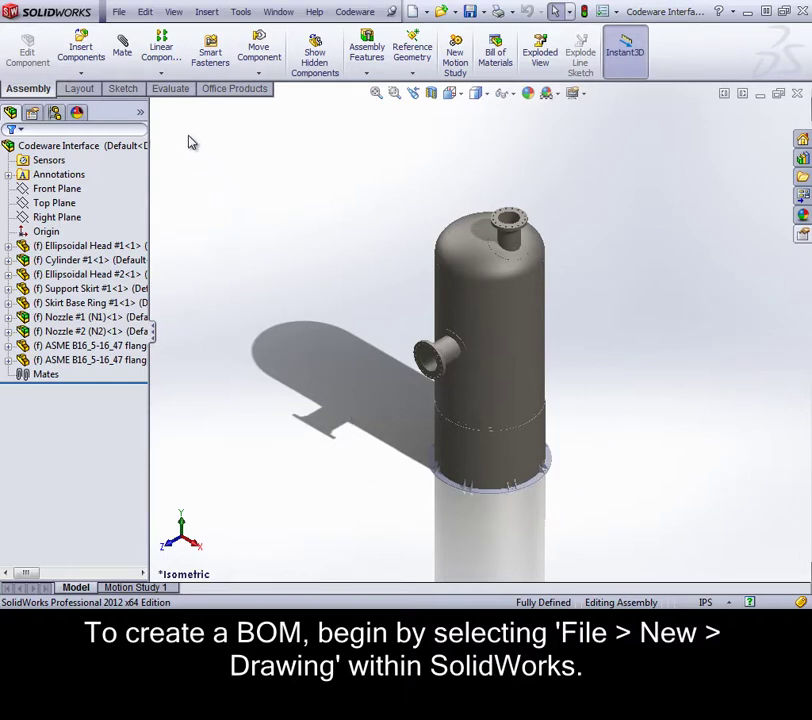
# Create a new drawing document on a B (ANSI) Landscape sheet.
pyautogui.click(119, 12)
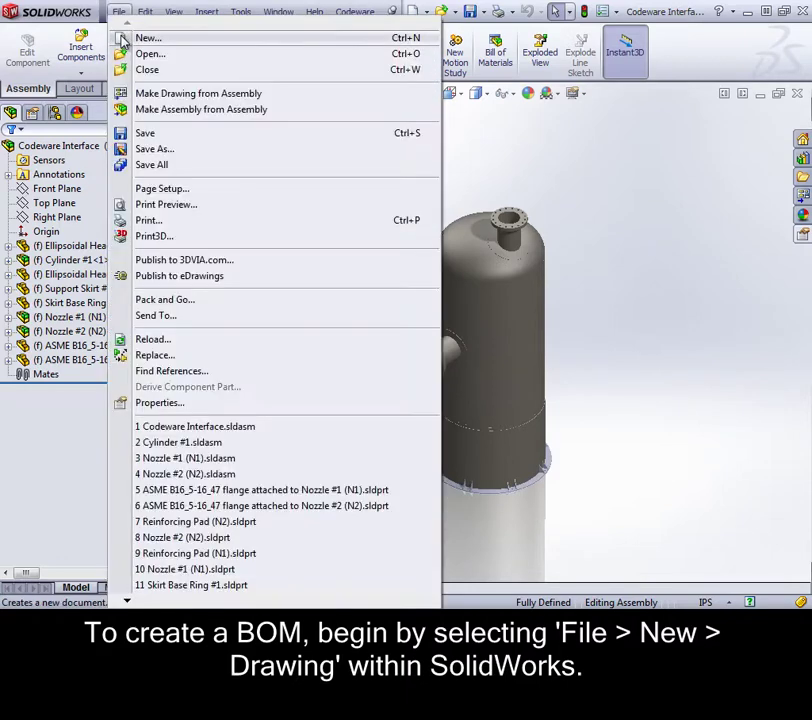
pyautogui.click(175, 42)
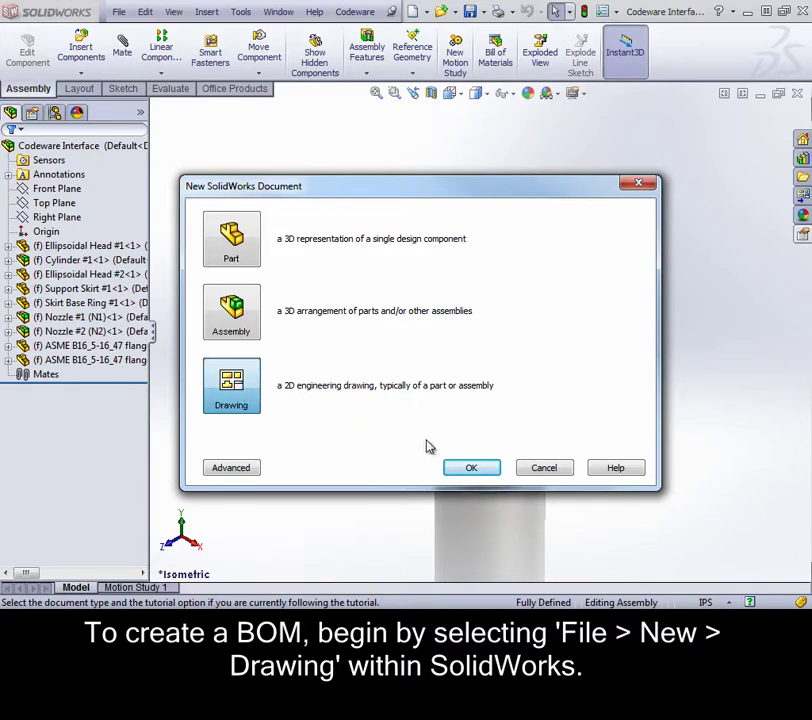
pyautogui.click(488, 476)
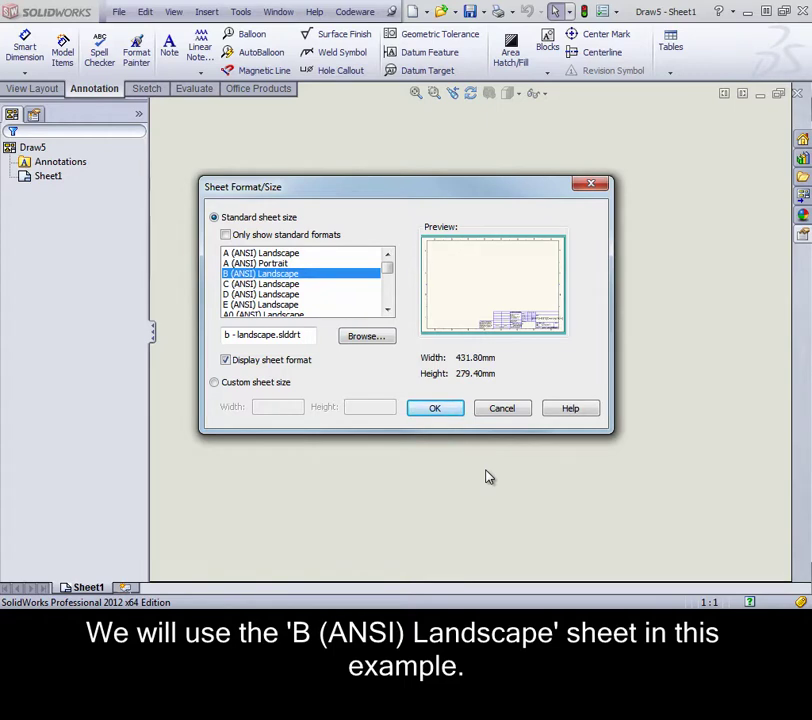
pyautogui.click(458, 415)
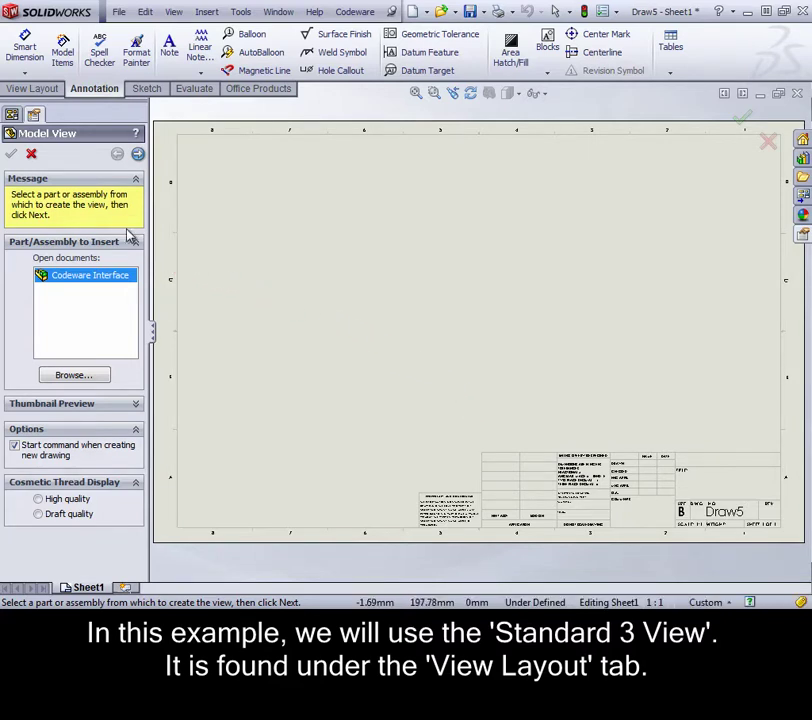
# Insert Standard 3 View of the Codeware Interface assembly, giving front, top and side views at 1:50.
pyautogui.click(33, 88)
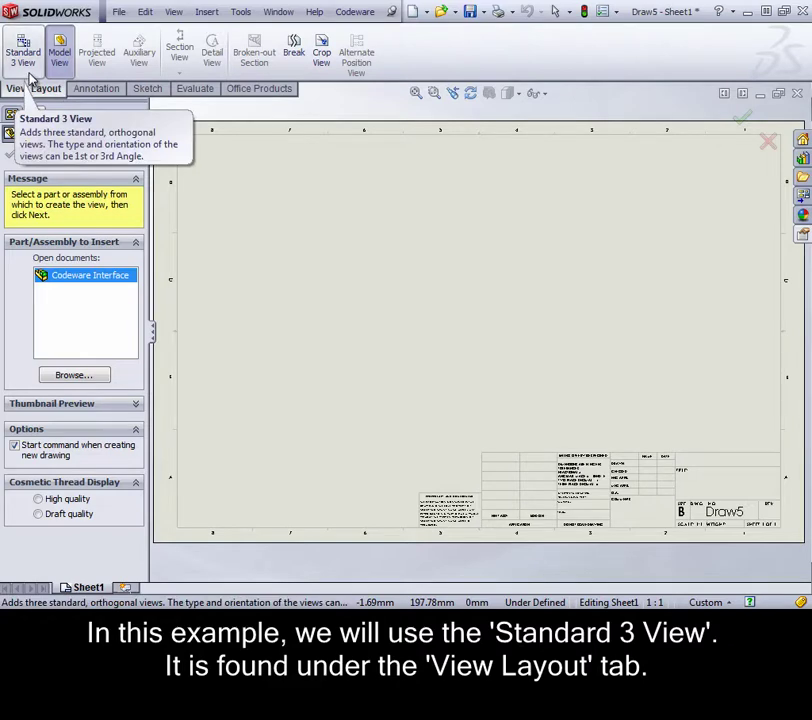
pyautogui.click(29, 74)
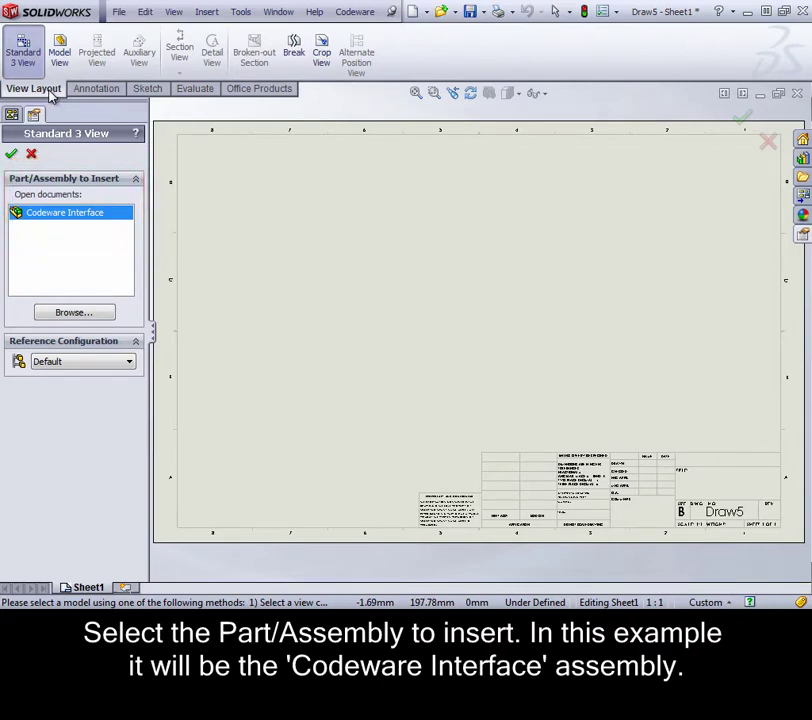
pyautogui.click(12, 155)
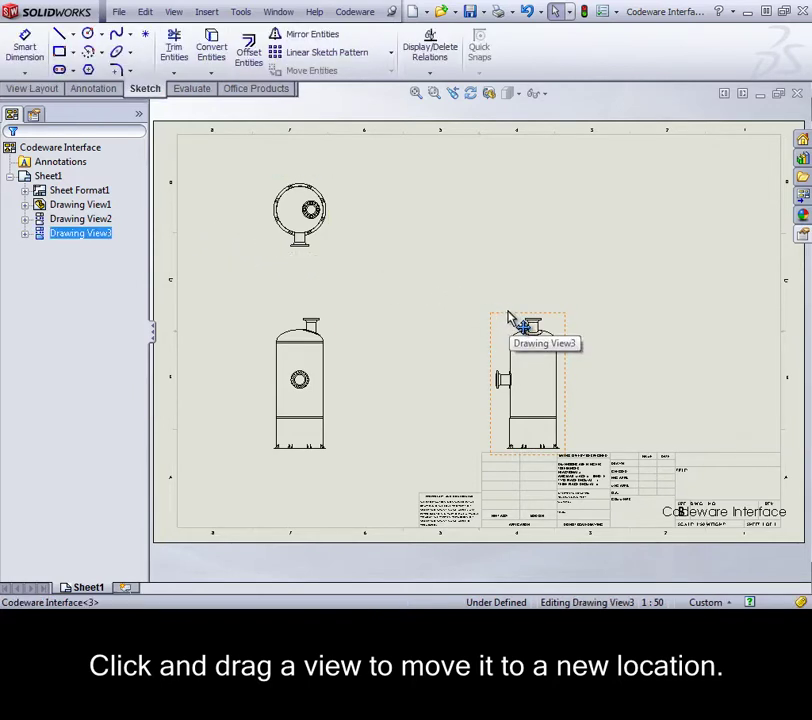
# Move Drawing View3 left so it sits next to the front view, Drawing View1.
pyautogui.moveTo(512, 318); pyautogui.dragTo(393, 319)
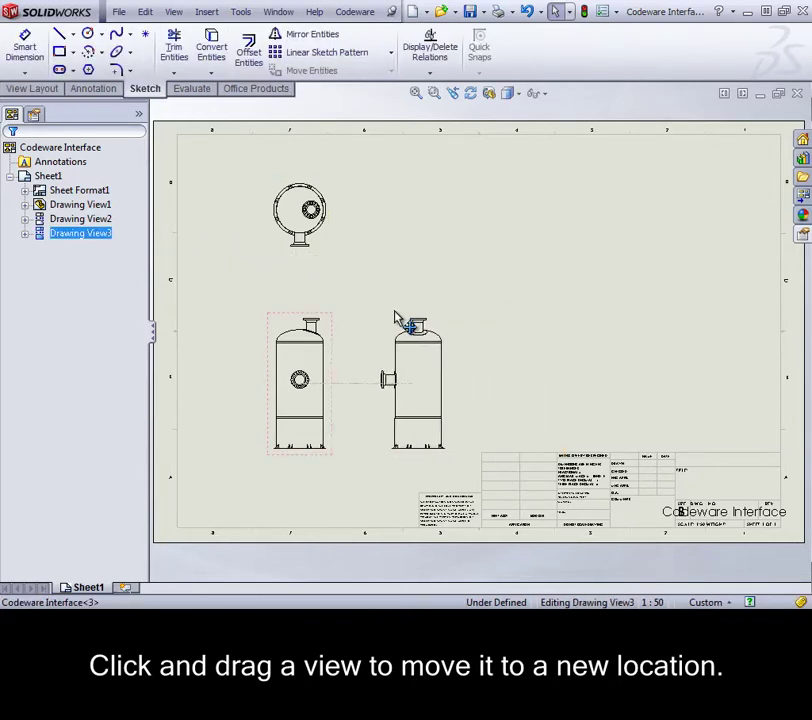
pyautogui.click(477, 299)
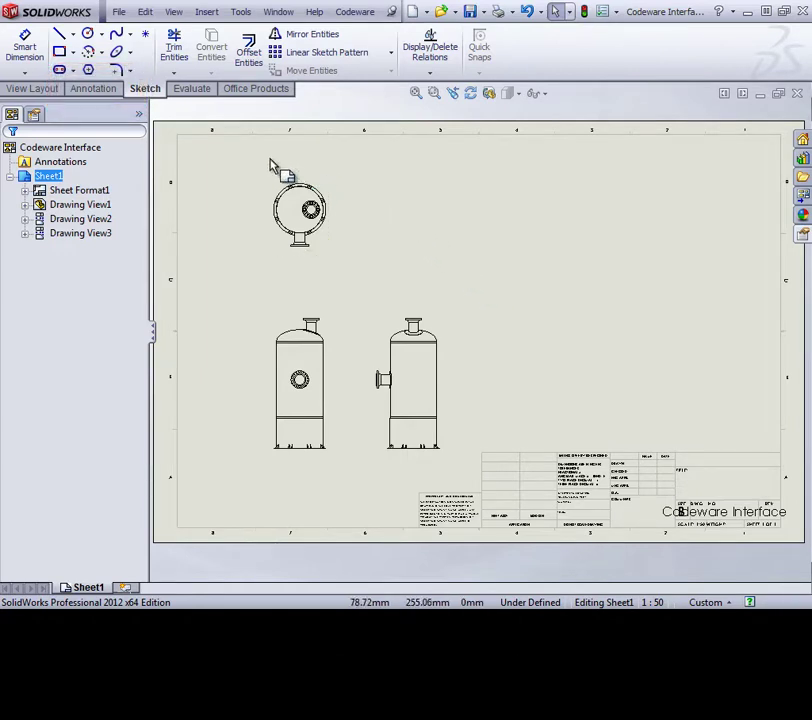
pyautogui.click(117, 91)
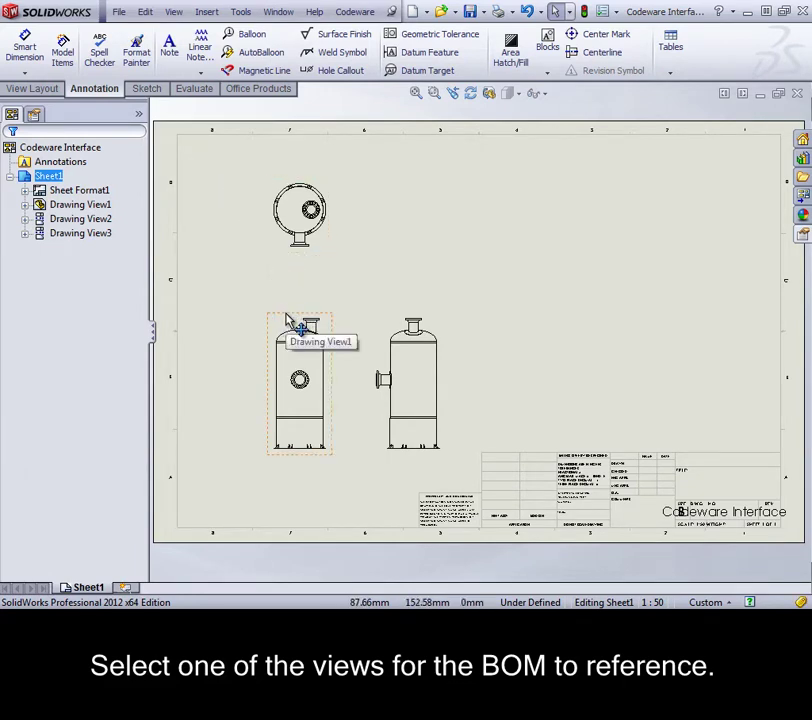
# Insert a default Bill of Materials for Drawing View1 and place it at the sheet's top right.
pyautogui.click(288, 320)
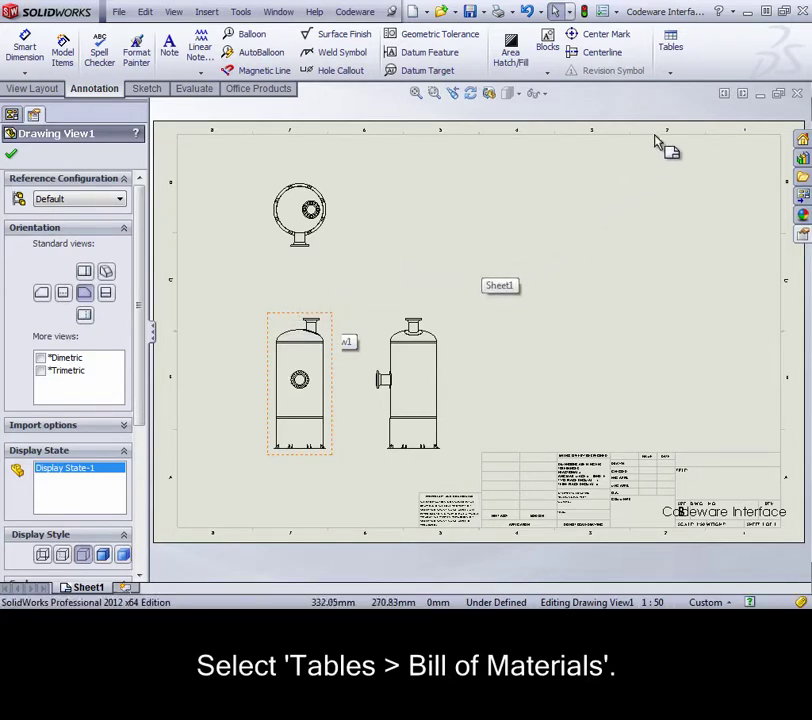
pyautogui.click(670, 73)
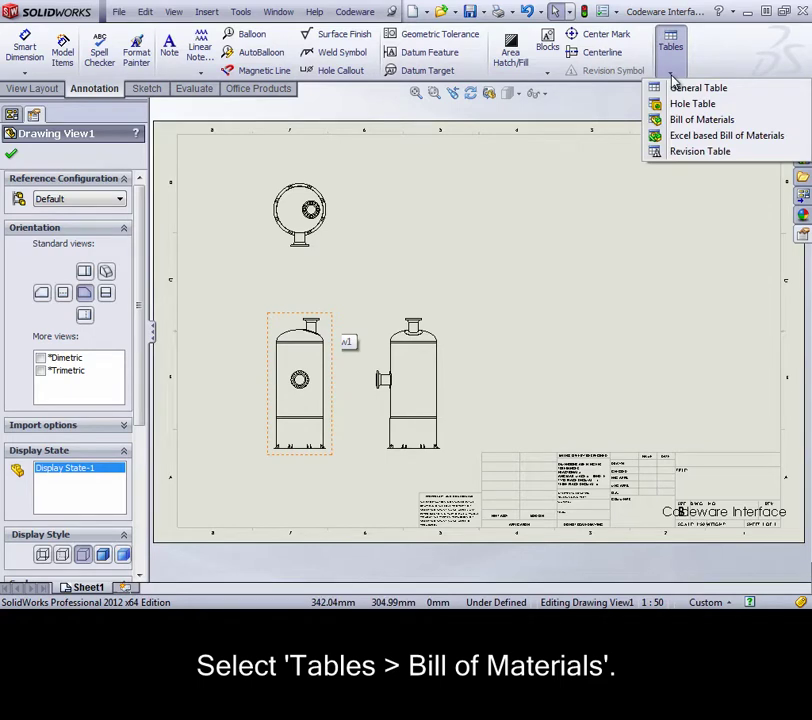
pyautogui.click(744, 123)
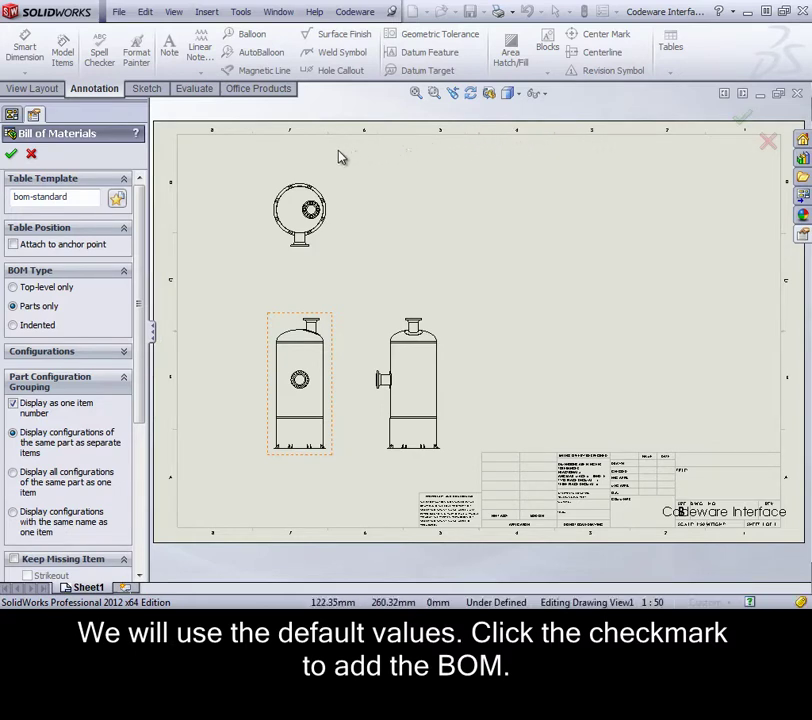
pyautogui.click(11, 154)
pyautogui.moveTo(240, 172); pyautogui.dragTo(498, 172)
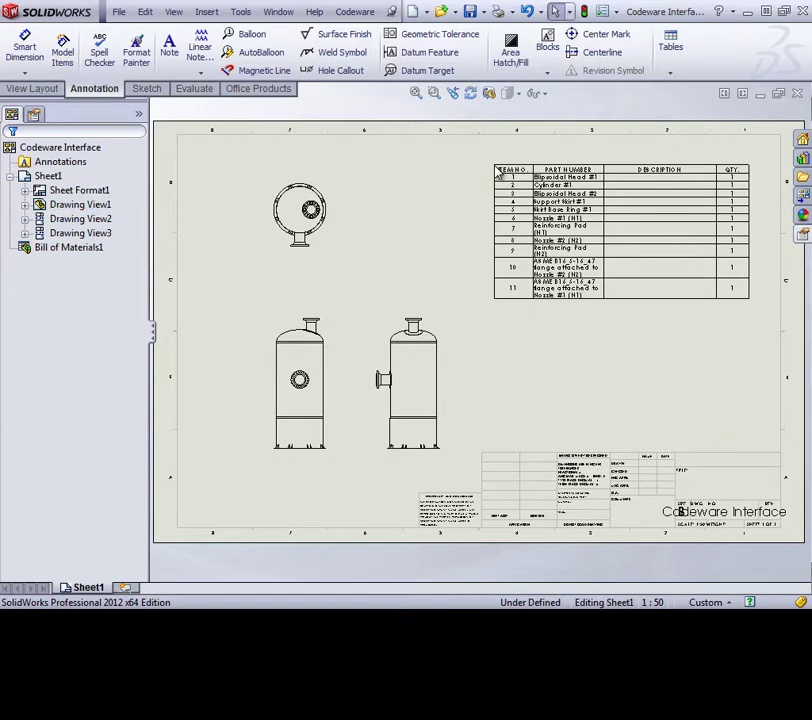
# Zoom in on the BOM table and hide its QTY. column (column D).
pyautogui.rightClick(435, 181)
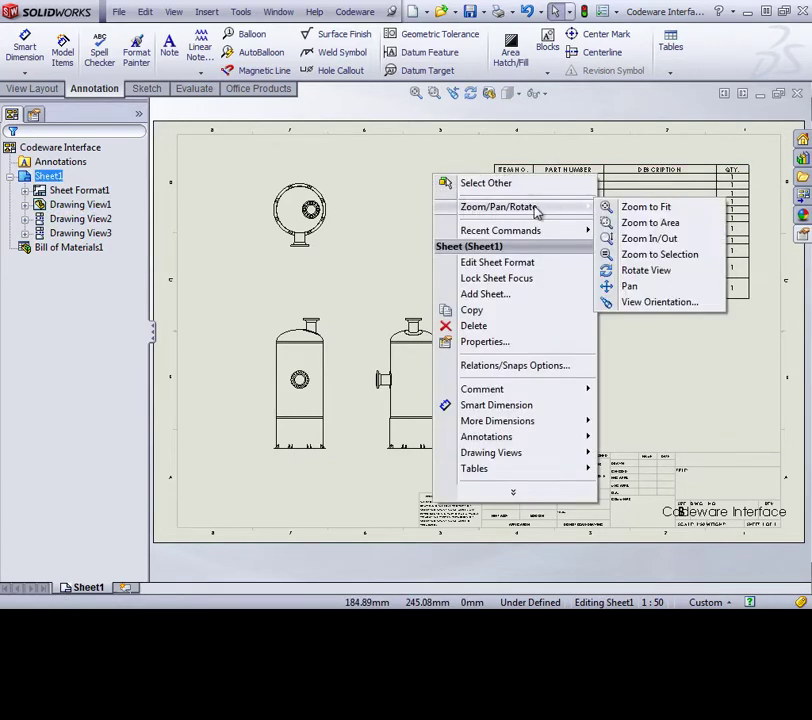
pyautogui.click(665, 273)
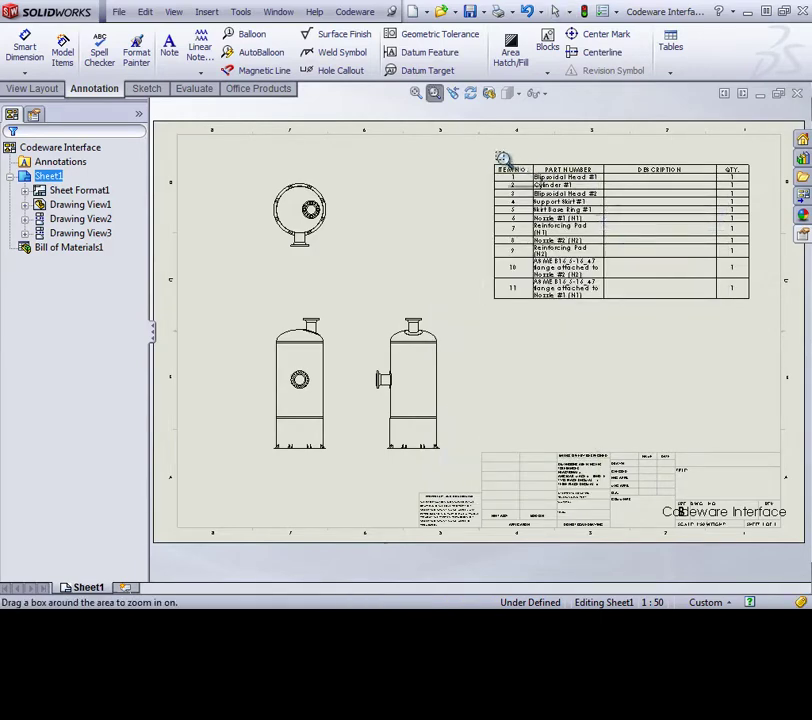
pyautogui.moveTo(476, 148)
pyautogui.mouseDown()
pyautogui.moveTo(738, 288)
pyautogui.moveTo(768, 326)
pyautogui.mouseUp()
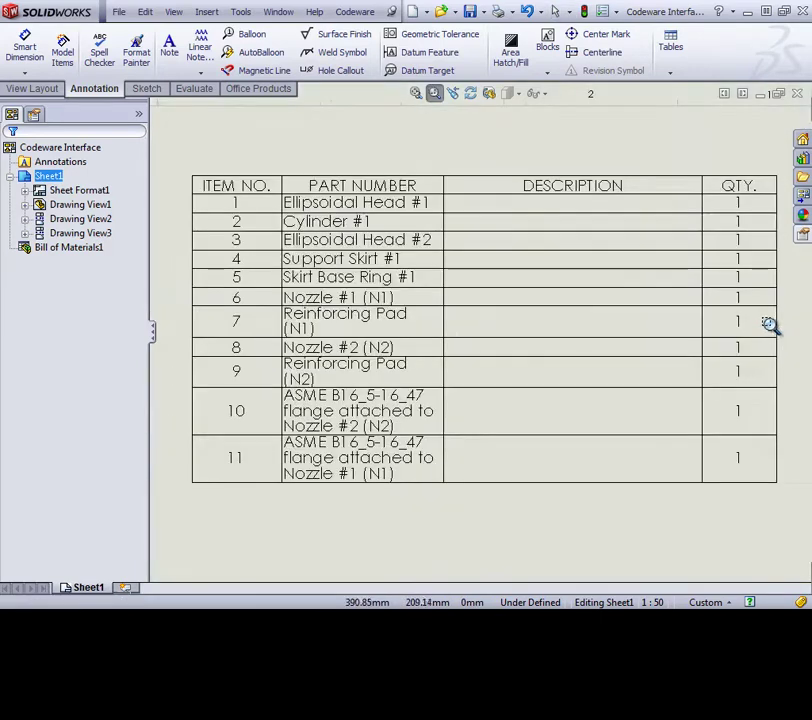
pyautogui.rightClick(680, 140)
pyautogui.click(705, 146)
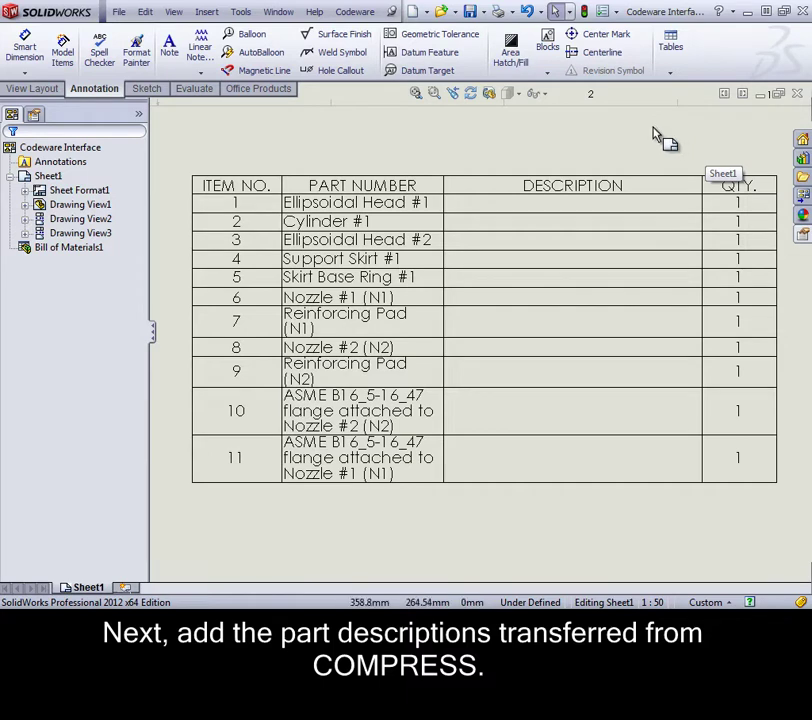
pyautogui.click(667, 248)
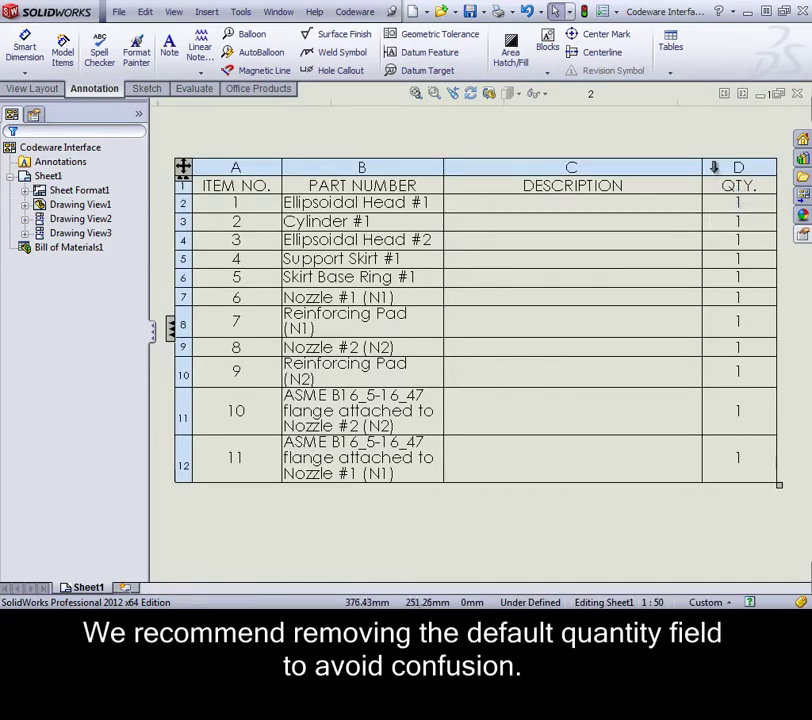
pyautogui.click(714, 167)
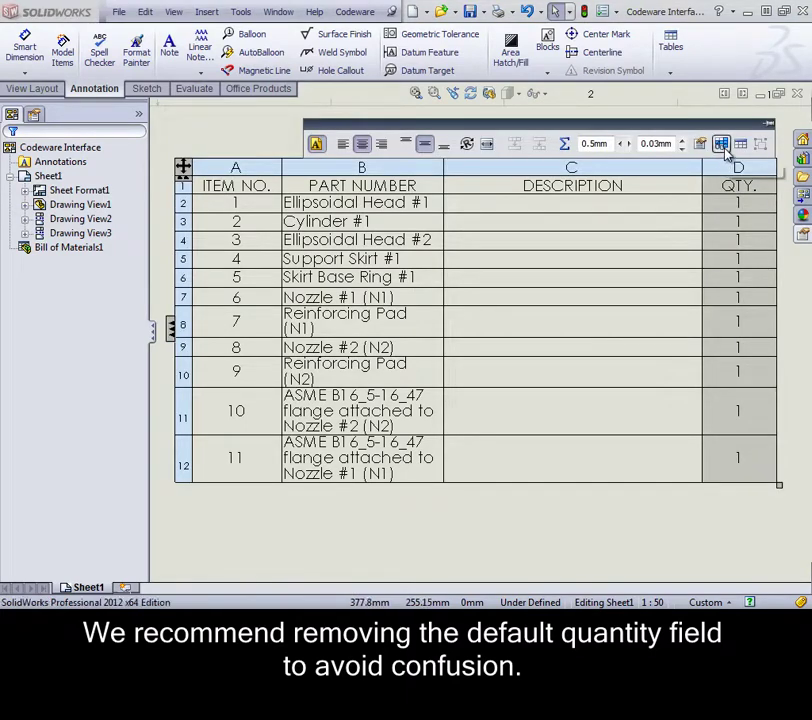
pyautogui.click(722, 145)
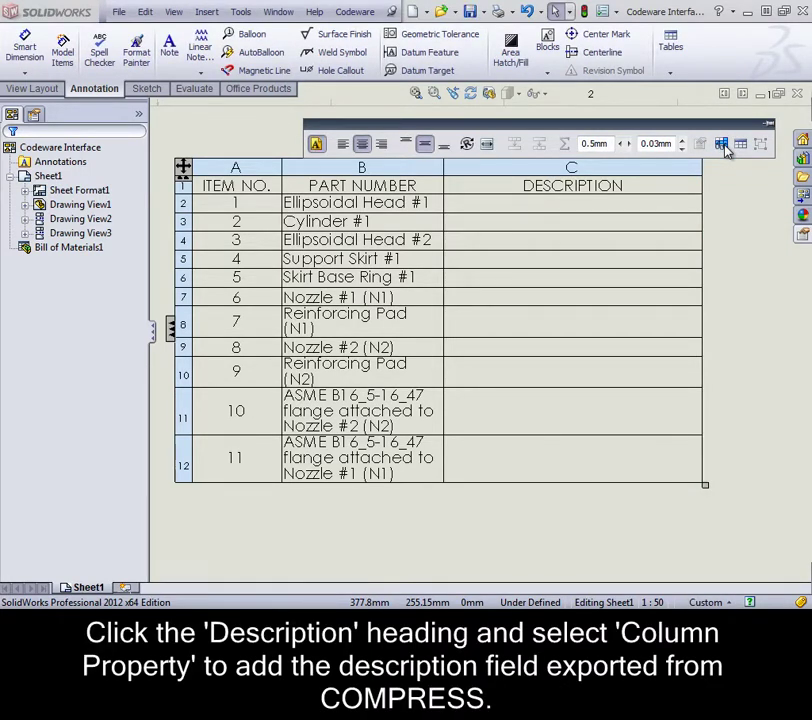
pyautogui.click(727, 181)
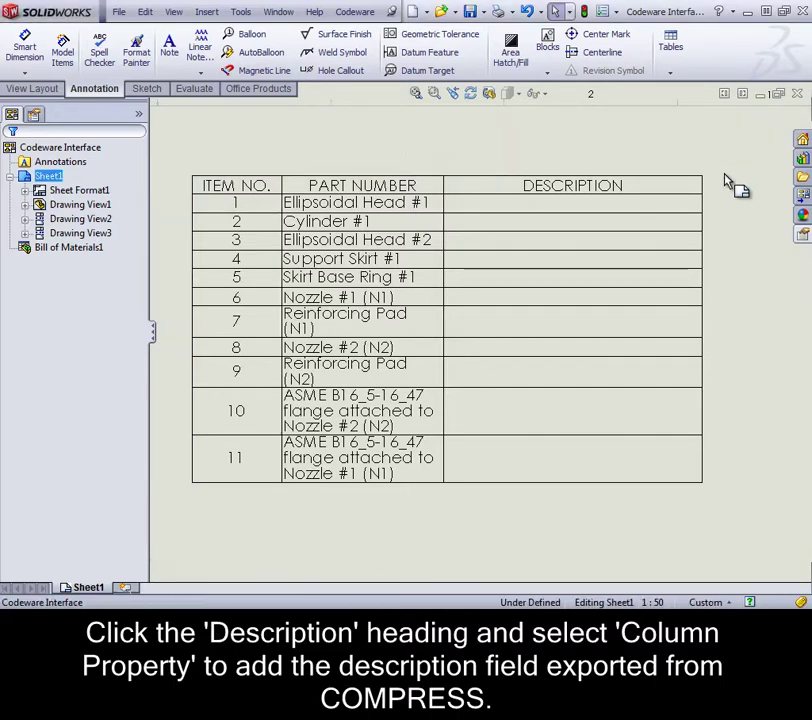
# Set the DESCRIPTION column to type CUSTOM PROPERTY with property name cwDescription.
pyautogui.click(695, 182)
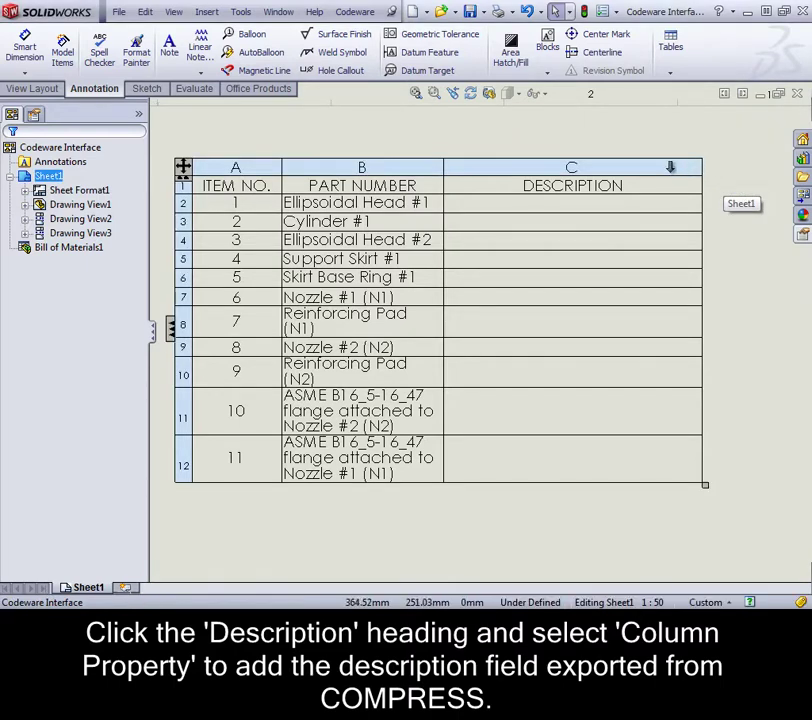
pyautogui.click(669, 167)
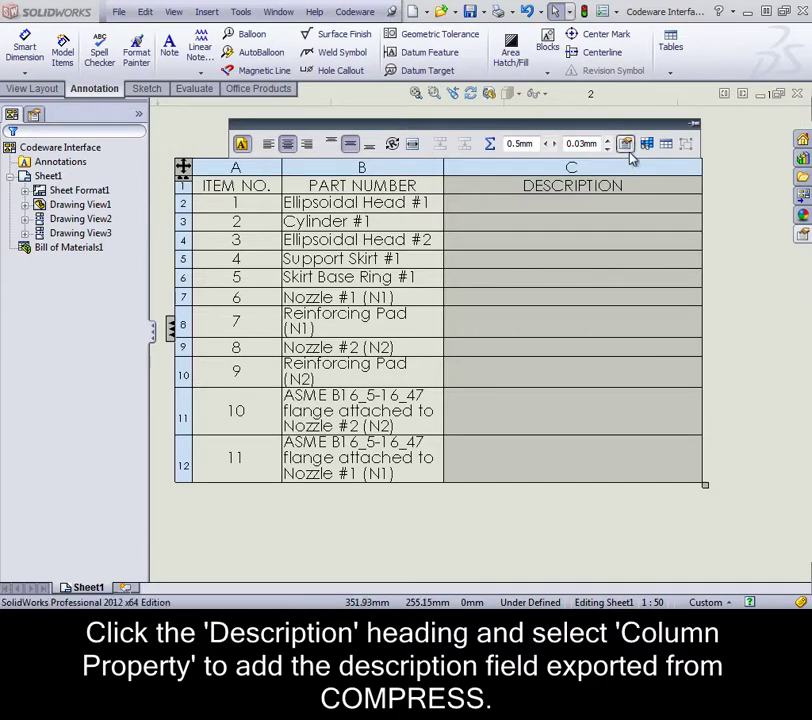
pyautogui.click(627, 146)
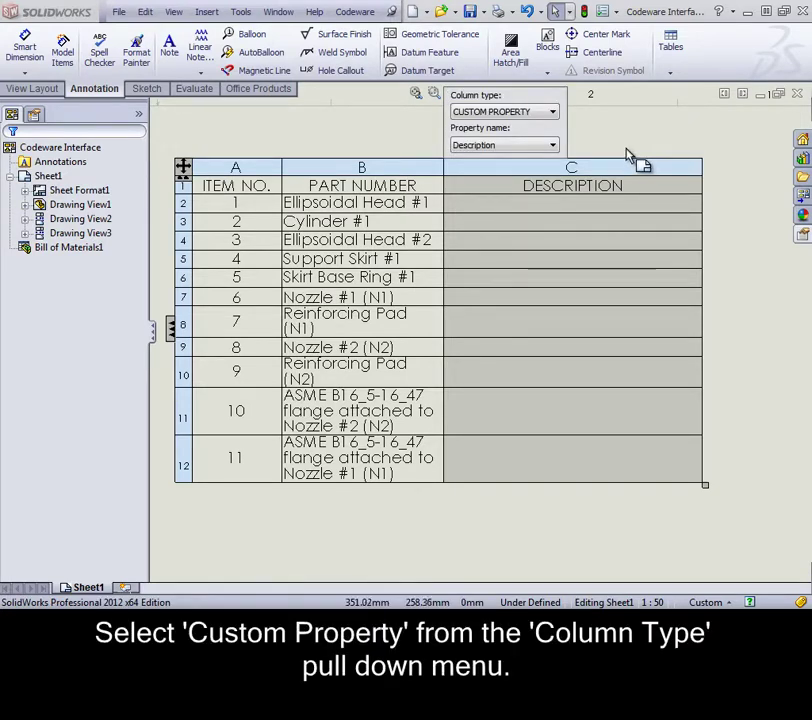
pyautogui.click(556, 117)
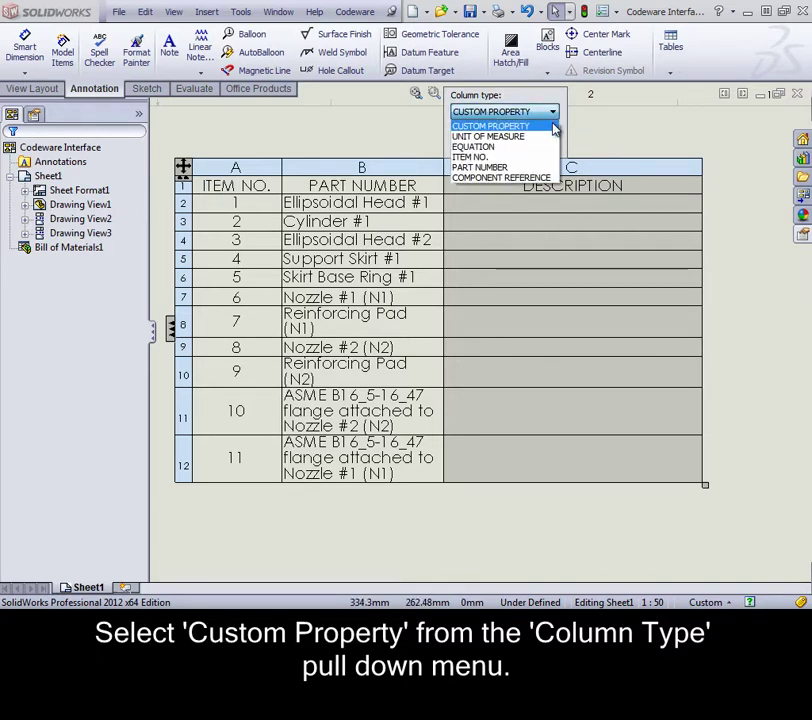
pyautogui.click(555, 127)
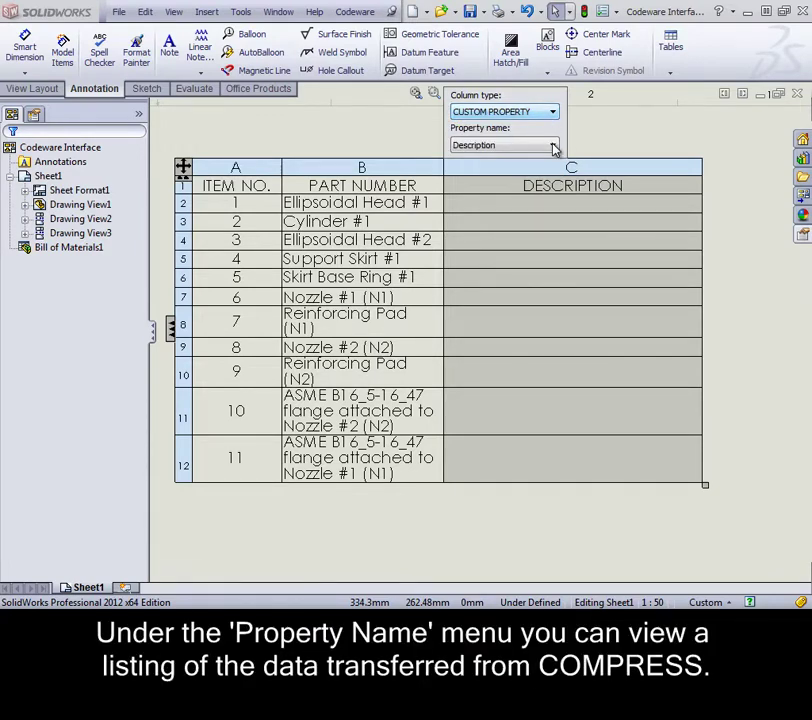
pyautogui.click(555, 146)
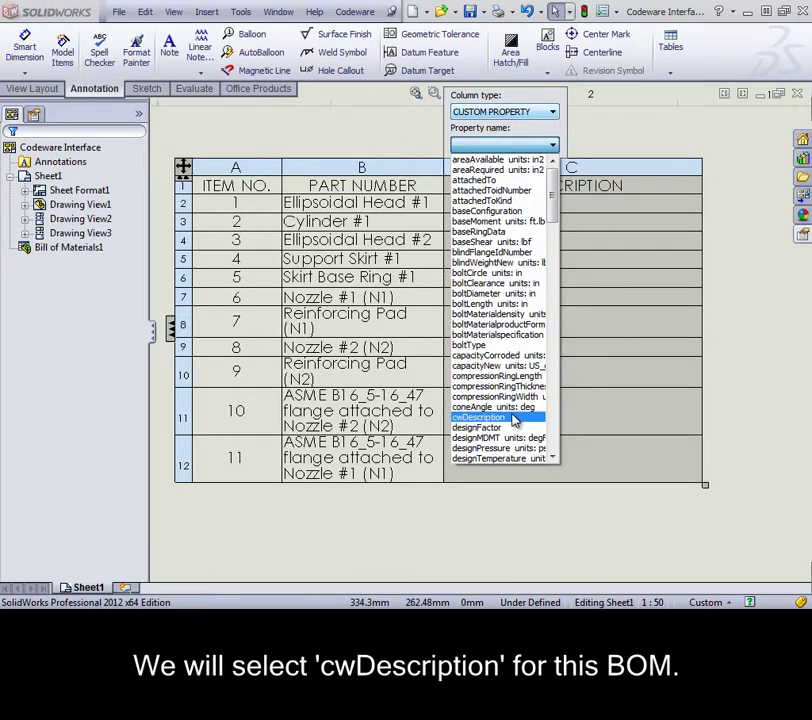
pyautogui.click(515, 420)
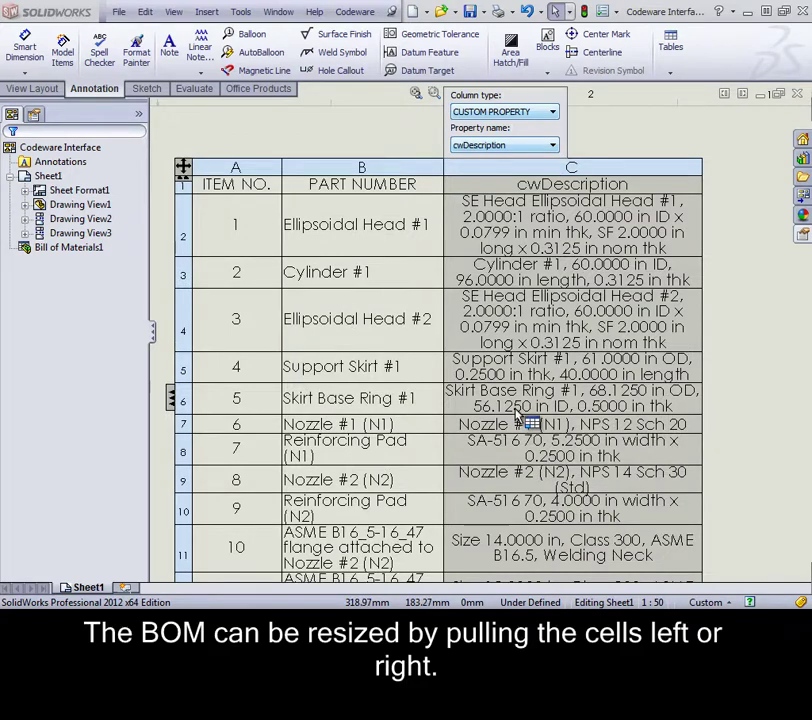
# Drag the BOM's right border outward to widen column C, the cwDescription column.
pyautogui.click(736, 344)
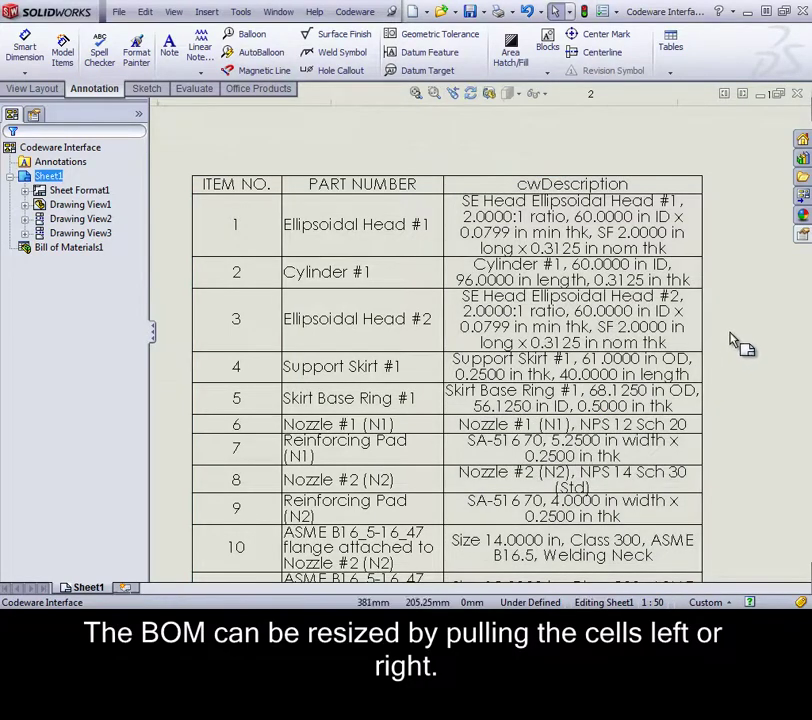
pyautogui.scroll(2, 729, 337)
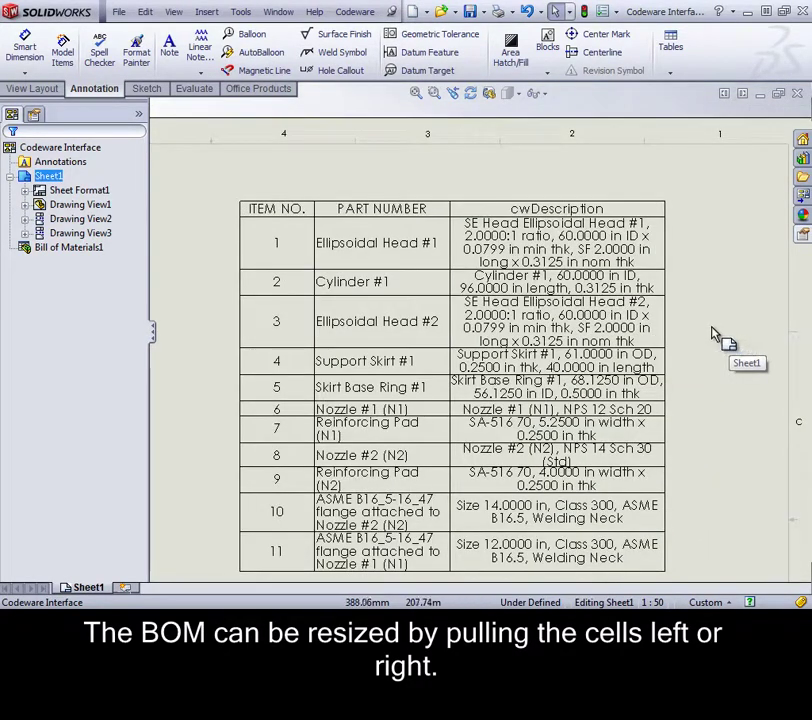
pyautogui.click(664, 314)
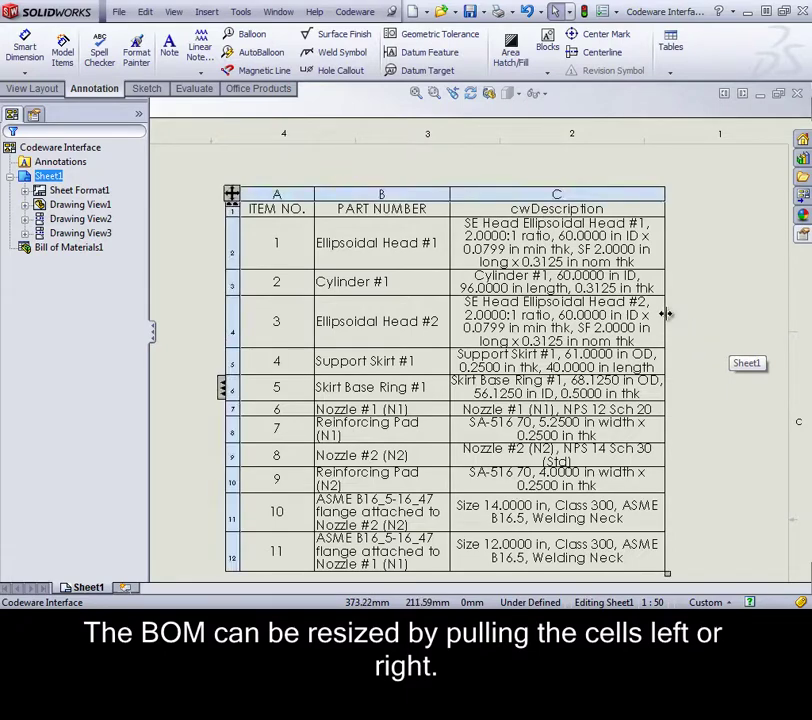
pyautogui.moveTo(664, 314); pyautogui.dragTo(776, 317)
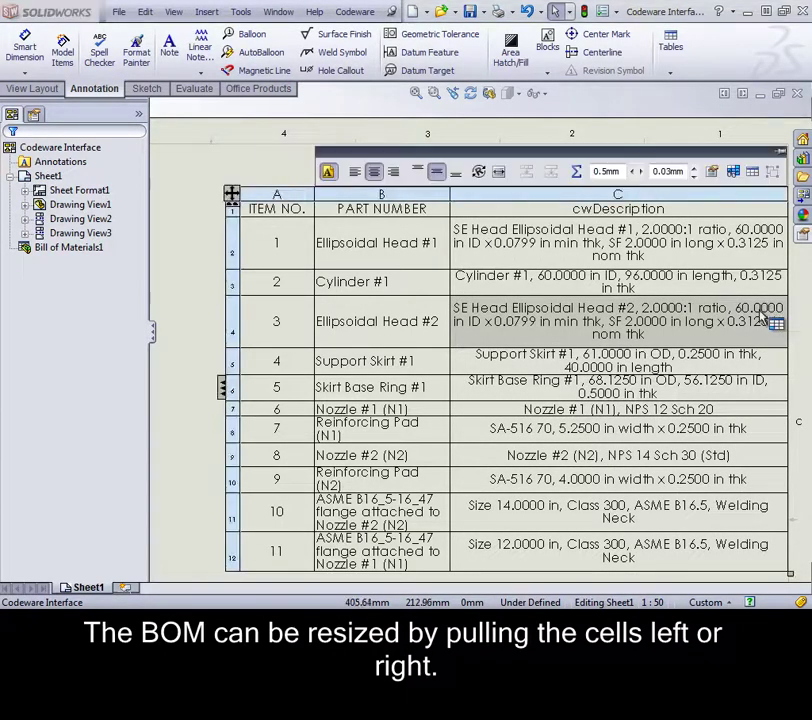
pyautogui.click(184, 330)
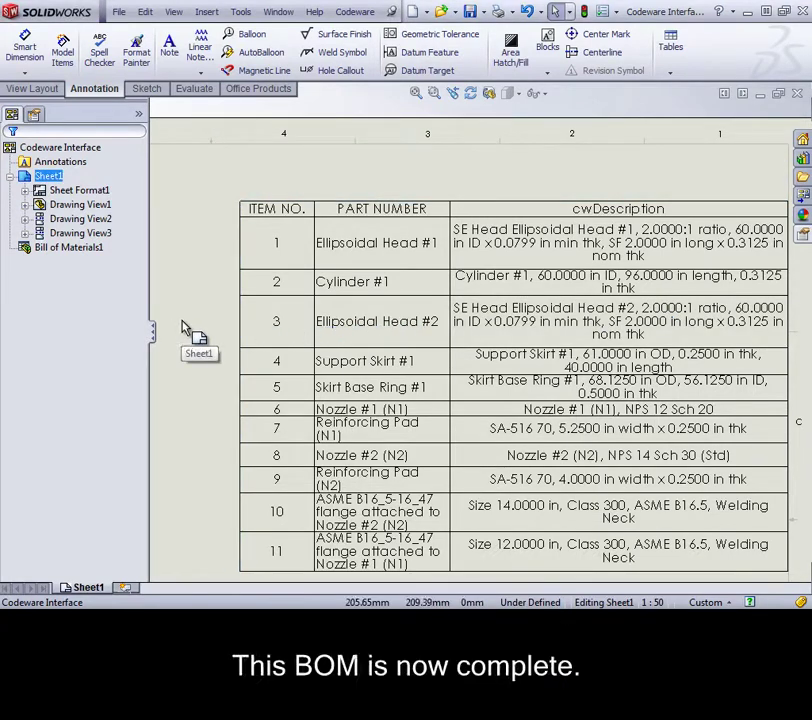